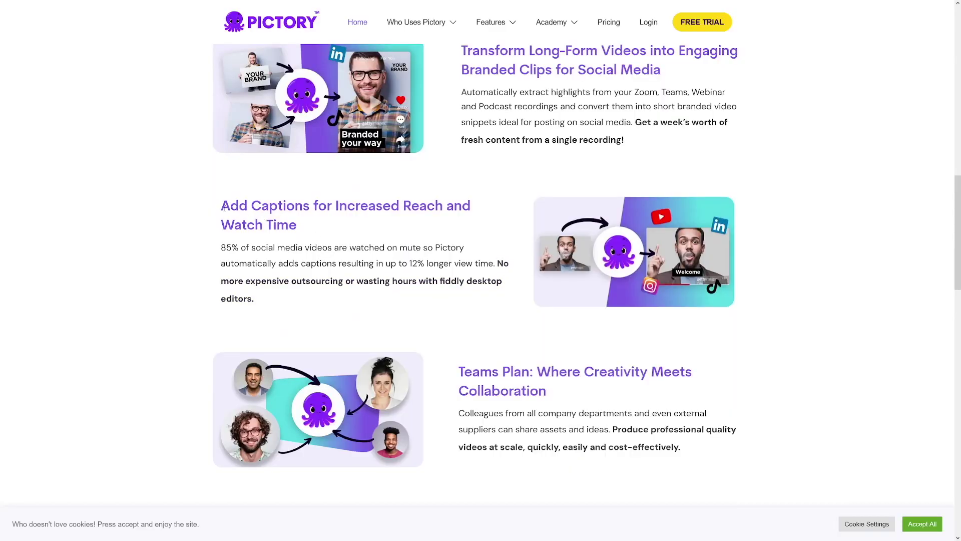
- Highlight the captions description, then review Storyblocks' media types, keeping Footage selected
drag(222, 207, 301, 207)
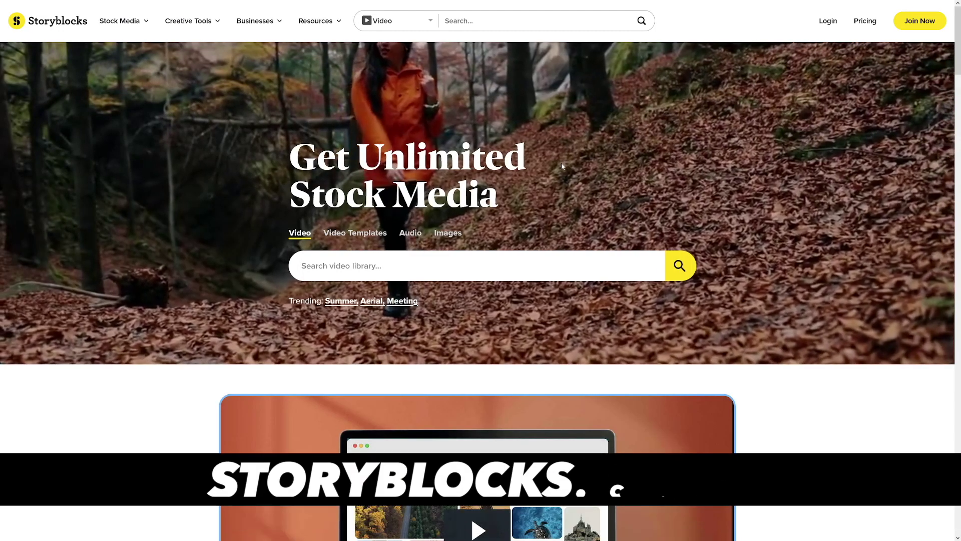
scroll(561, 164, down, 5)
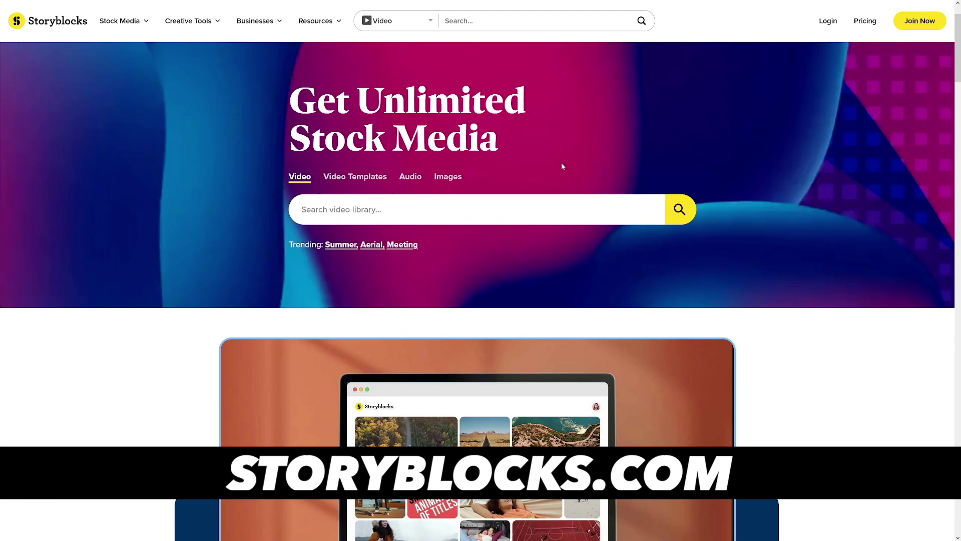
scroll(562, 166, down, 3)
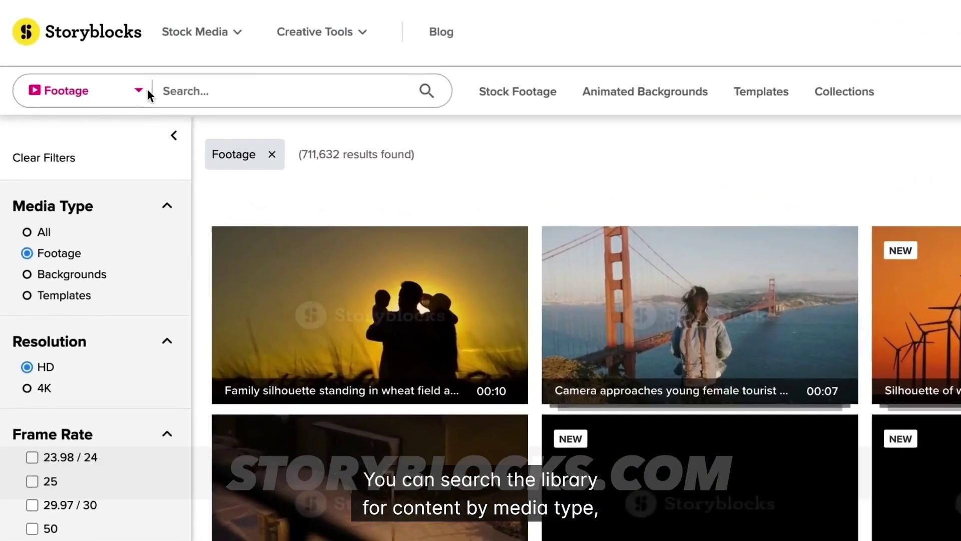
click(147, 90)
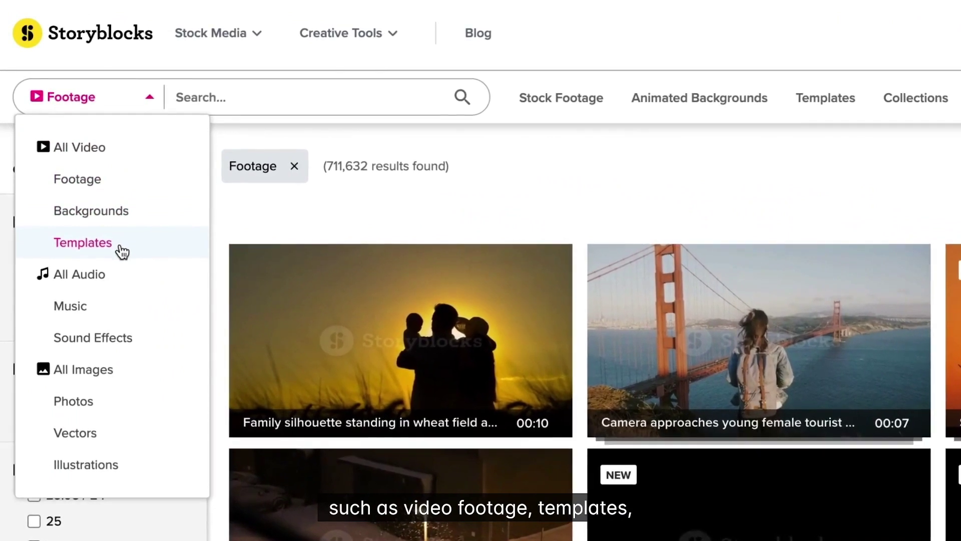
click(125, 186)
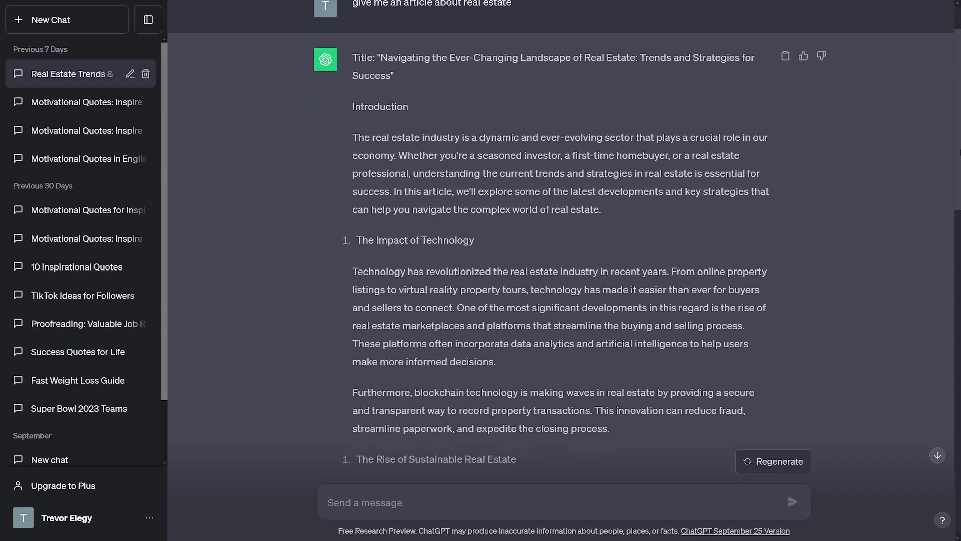
- Scroll through ChatGPT's generated real-estate article
scroll(561, 250, down, 7)
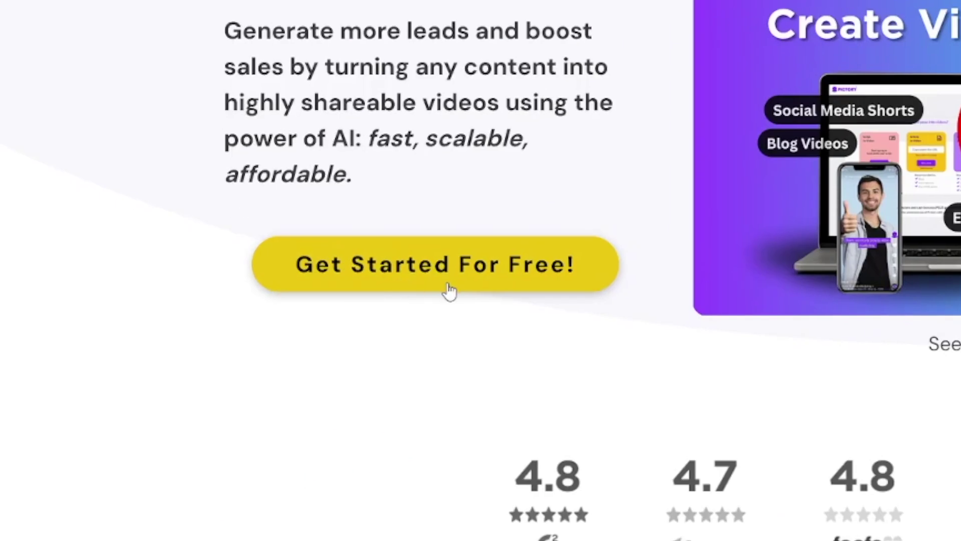
- Sign up for a free Pictory trial, answering 'To monetize on YouTube' in the survey
click(449, 290)
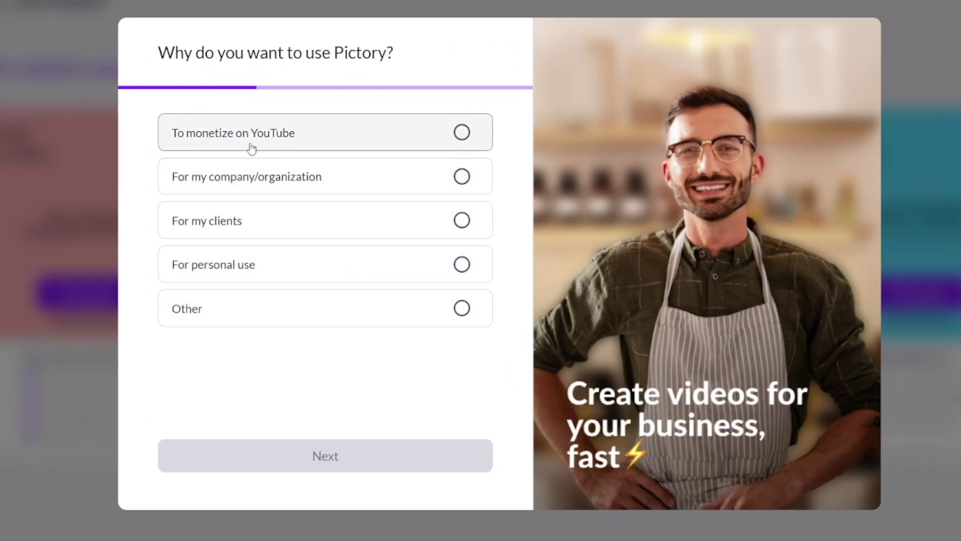
click(463, 134)
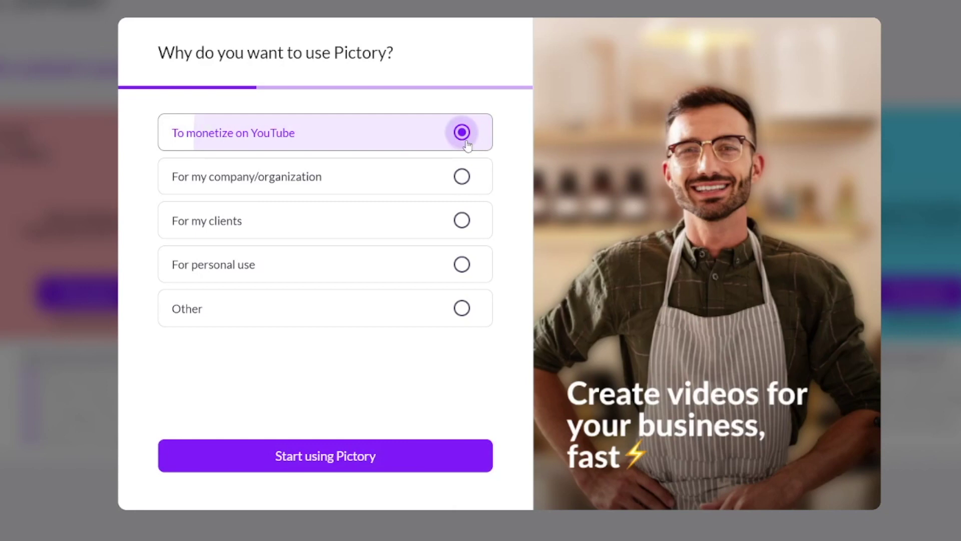
click(318, 456)
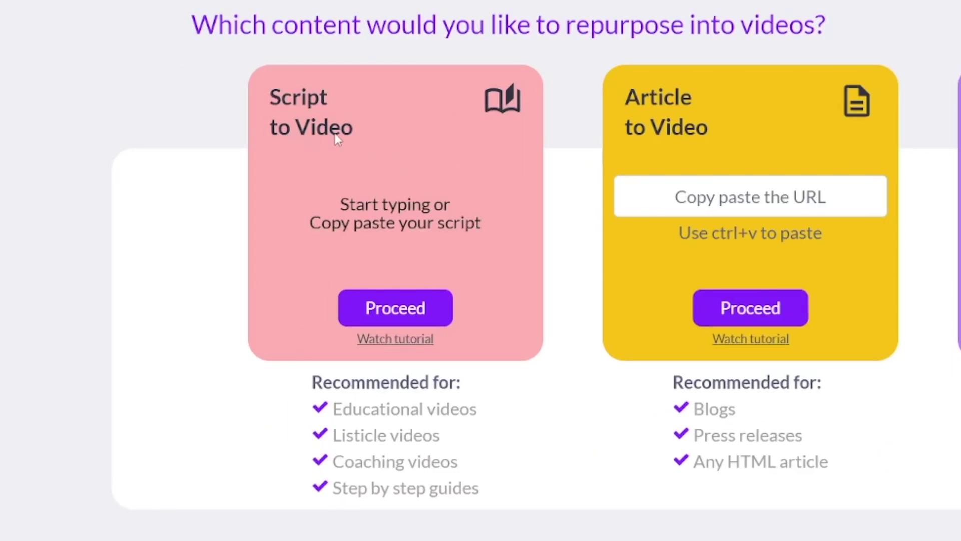
- Start a Script to Video project for the real-estate paragraph
click(397, 309)
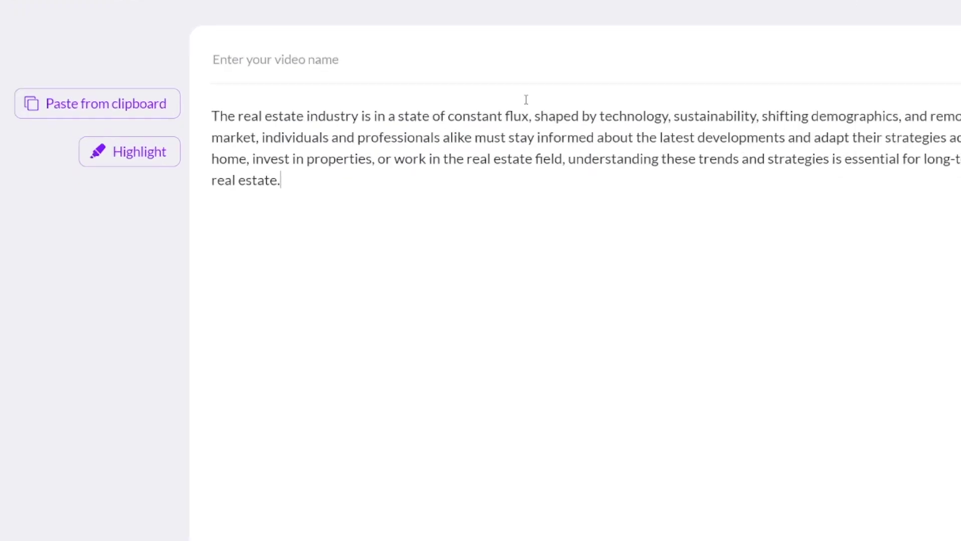
- Break the script after 'constant flux,', after 'sustainability,' and before 'To succeed'
key(Return)
key(Return)
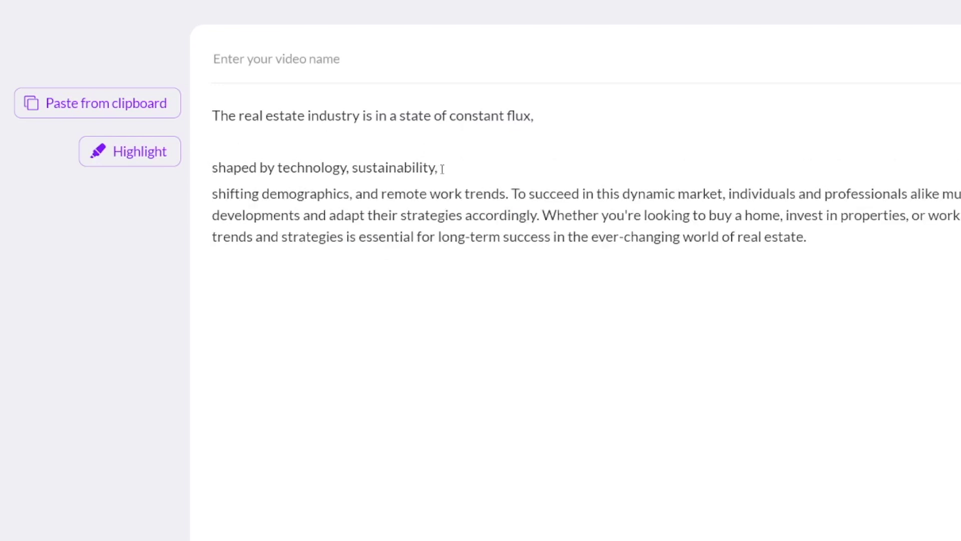
key(Return)
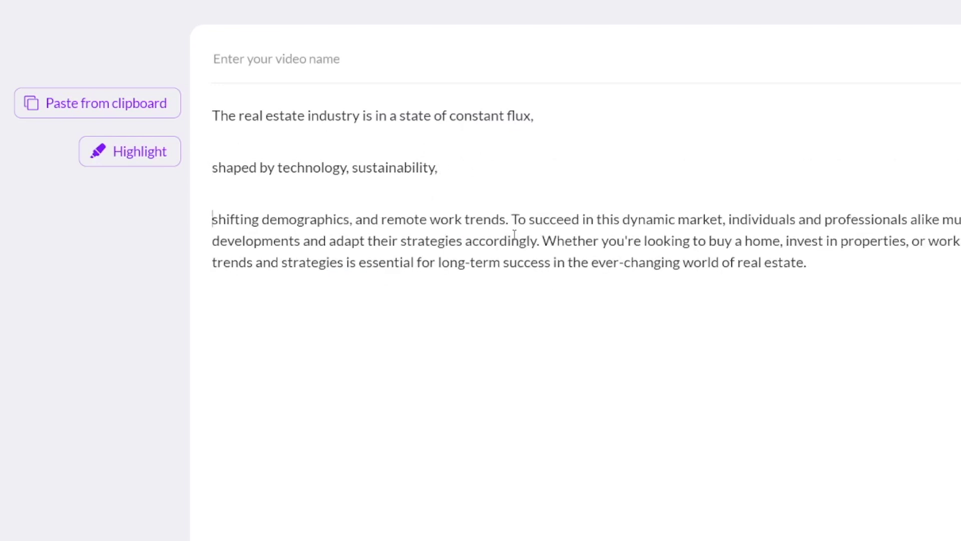
key(Return)
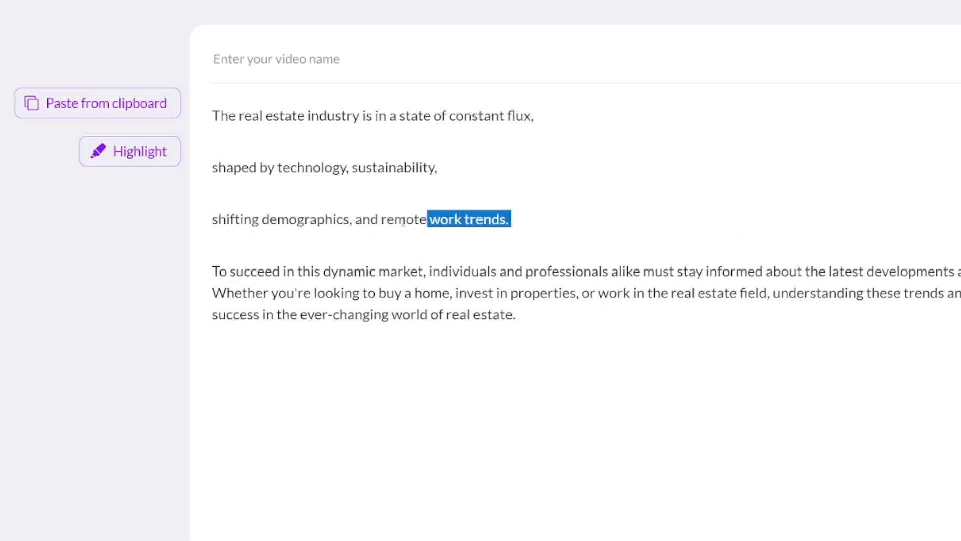
drag(404, 221, 207, 220)
drag(440, 168, 209, 179)
drag(550, 118, 217, 114)
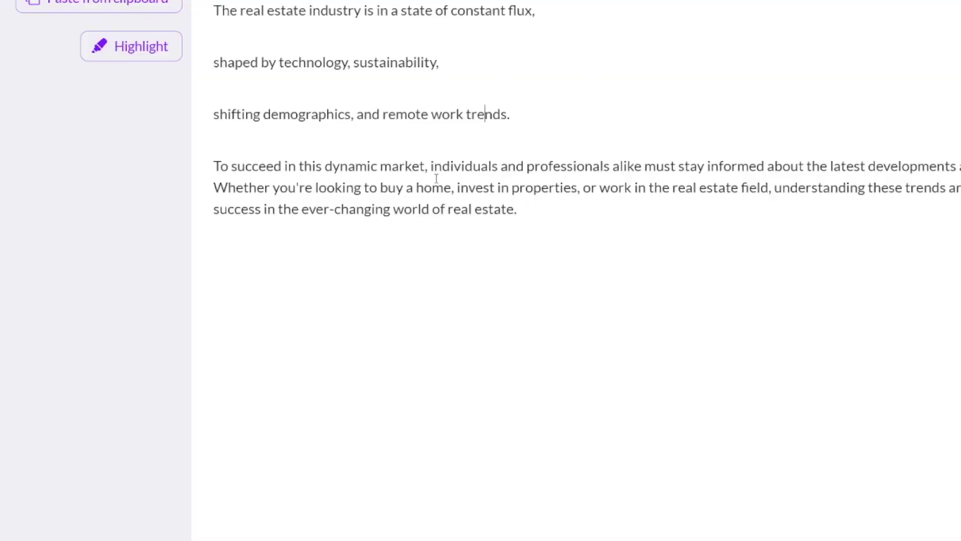
- Split the rest after 'dynamic market,', 'informed', 'accordingly.', 'buy a home,', 'invest in properties,', 'real estate field,'
key(Return)
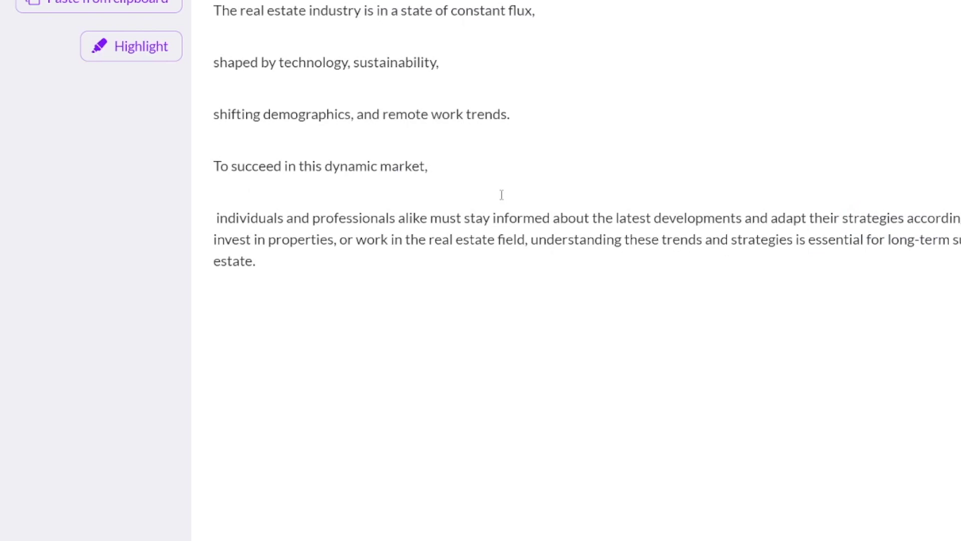
click(552, 218)
key(Return)
click(642, 270)
key(Return)
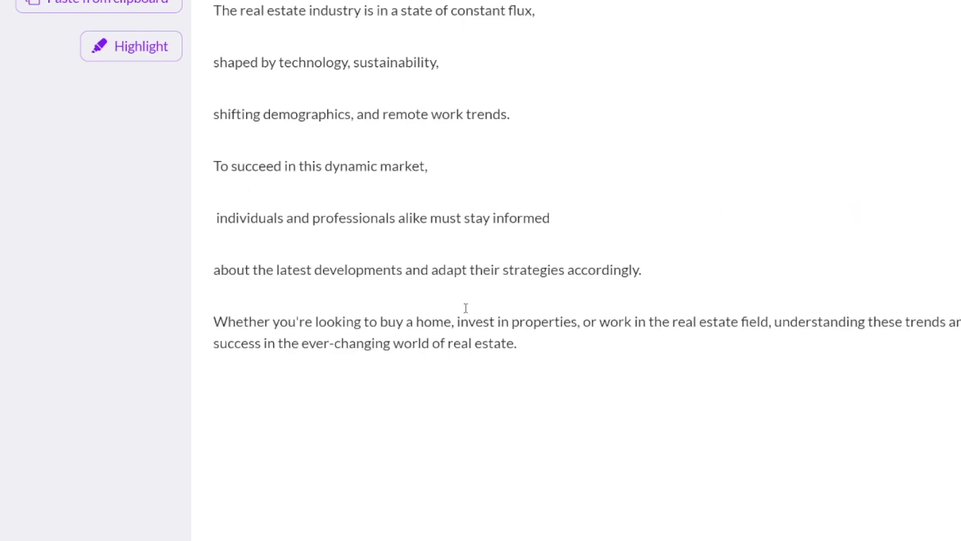
click(456, 322)
key(Return)
click(342, 373)
key(Return)
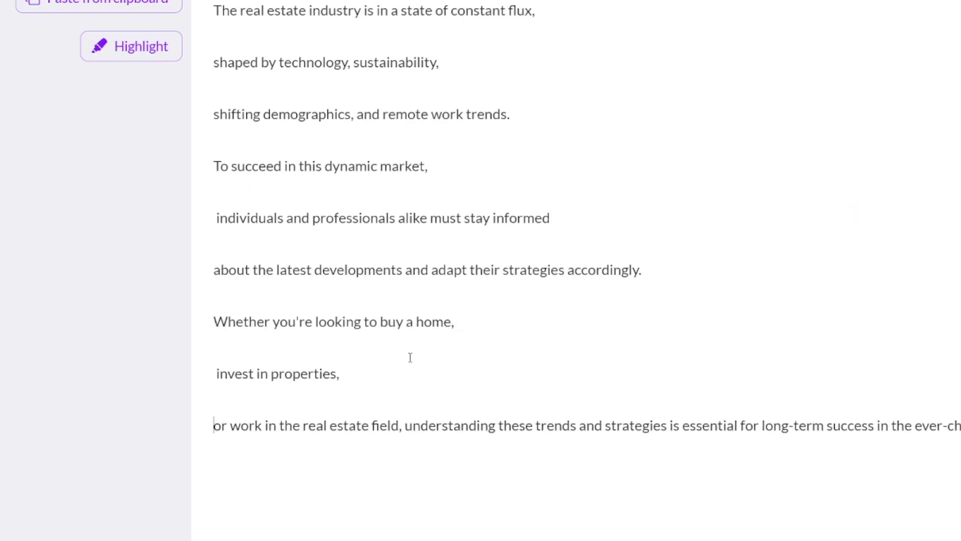
key(Return)
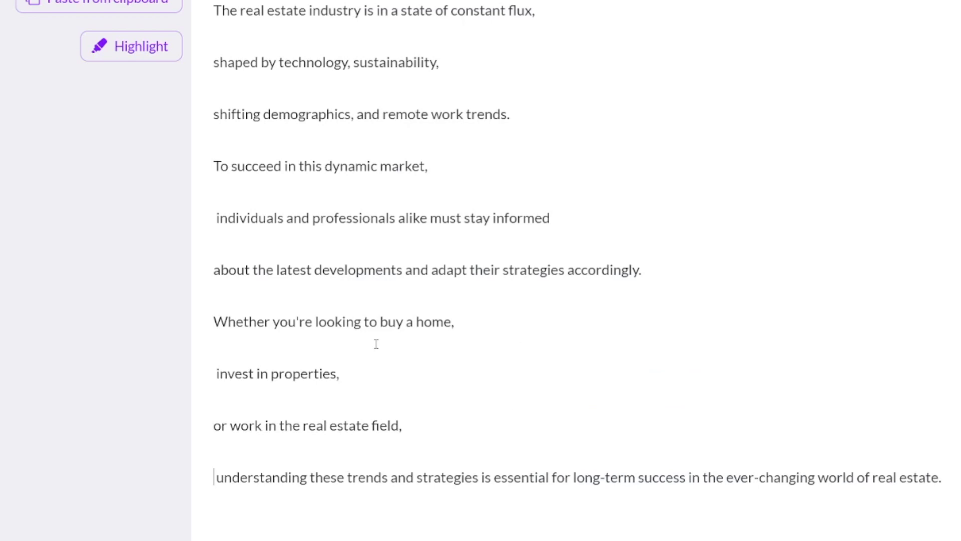
drag(214, 478, 782, 479)
click(919, 438)
click(830, 465)
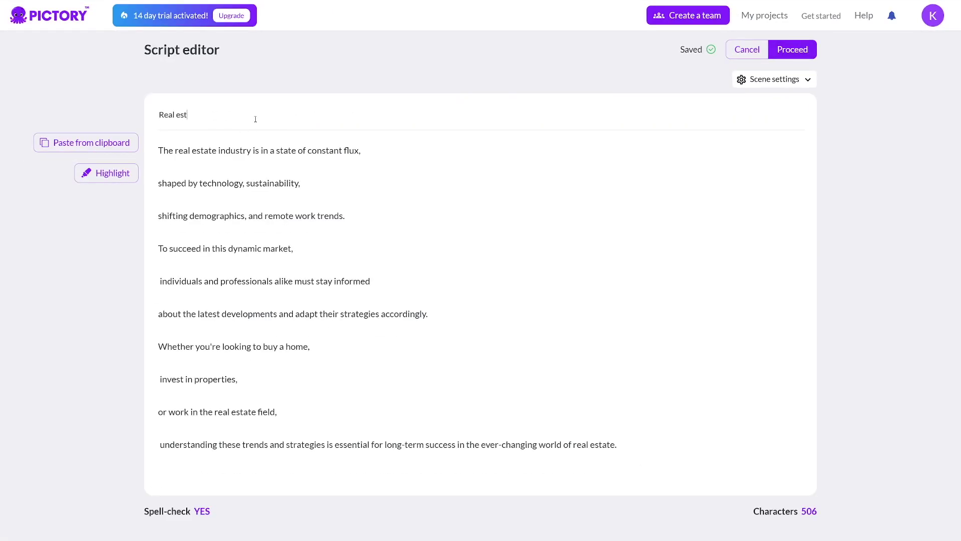
- Proceed to the template library and choose the Caption Yellow template
click(793, 49)
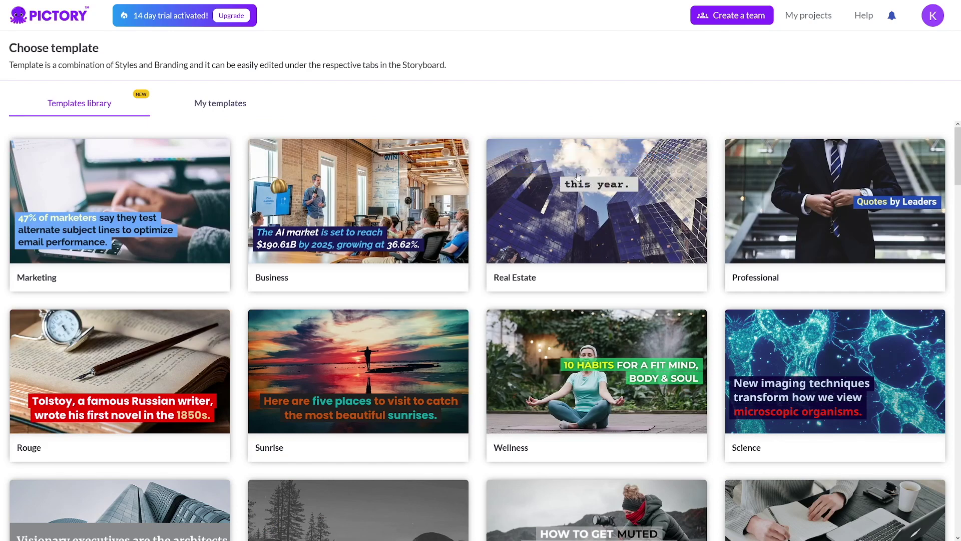
scroll(652, 217, down, 10)
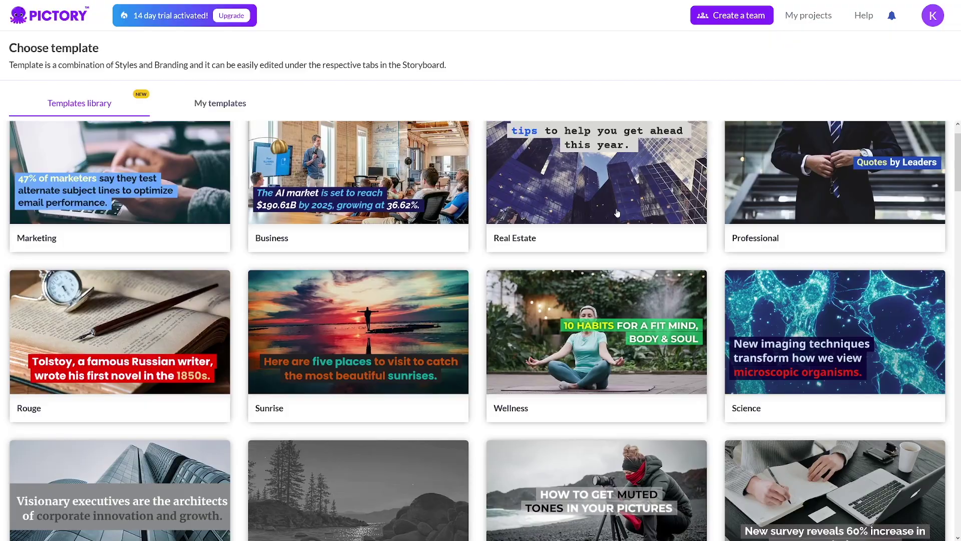
scroll(682, 257, down, 12)
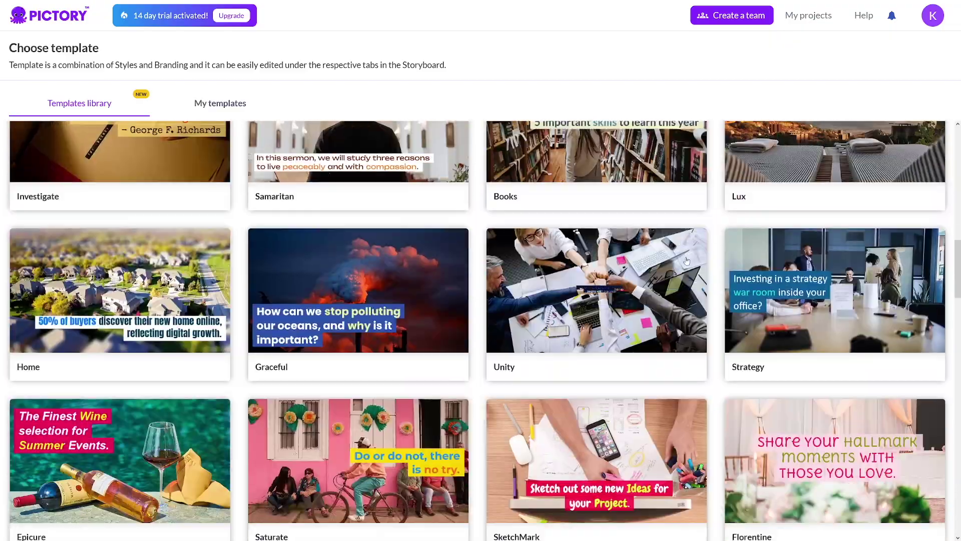
scroll(702, 272, down, 12)
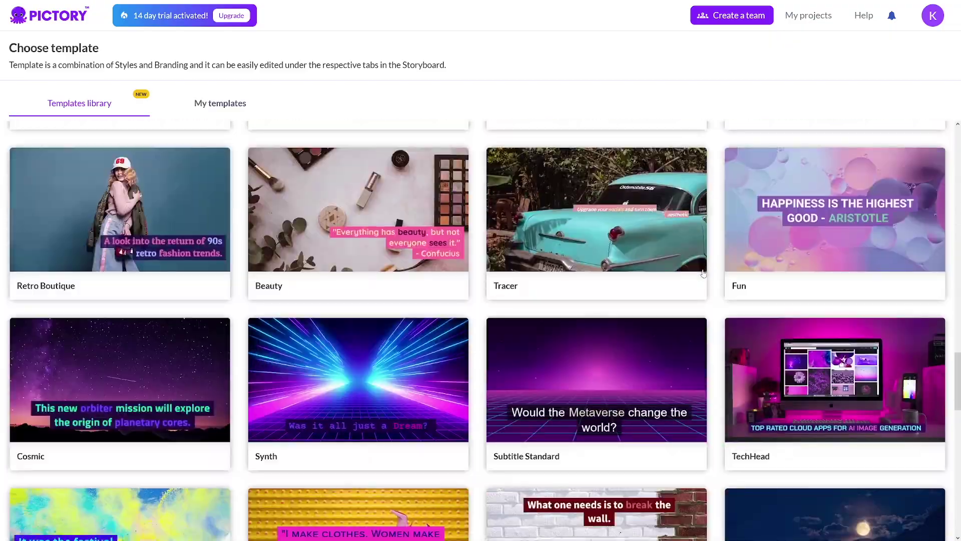
scroll(703, 273, down, 2)
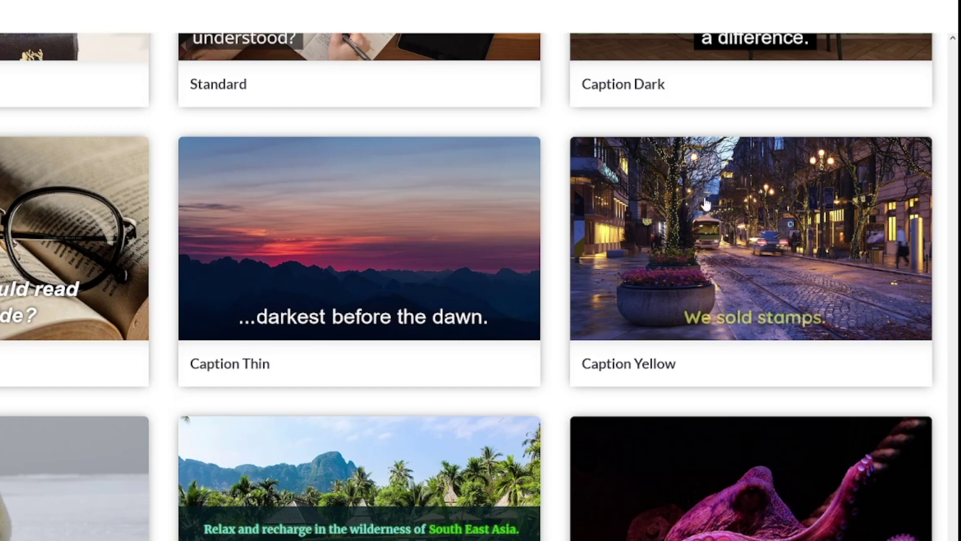
click(726, 263)
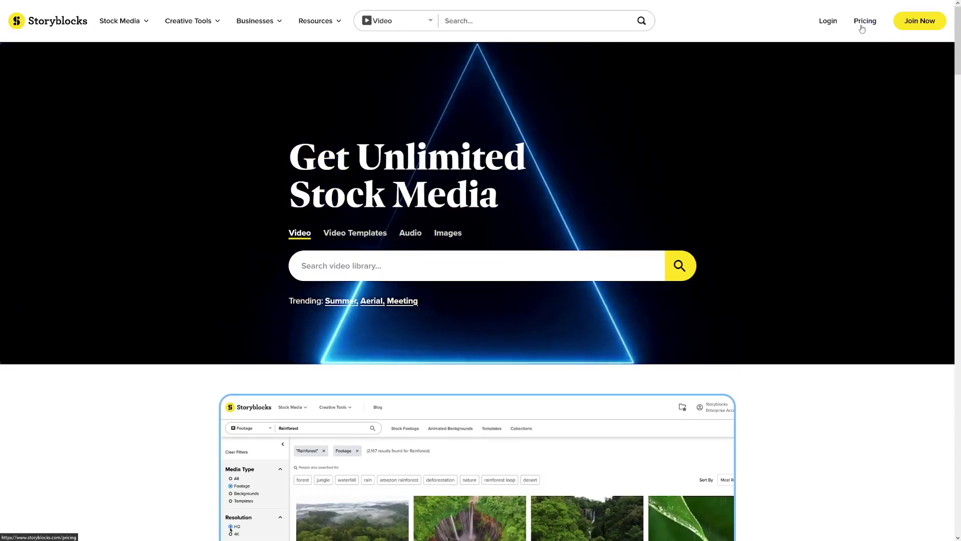
- Open Storyblocks pricing and review the €30 Unlimited All Access plan
click(861, 26)
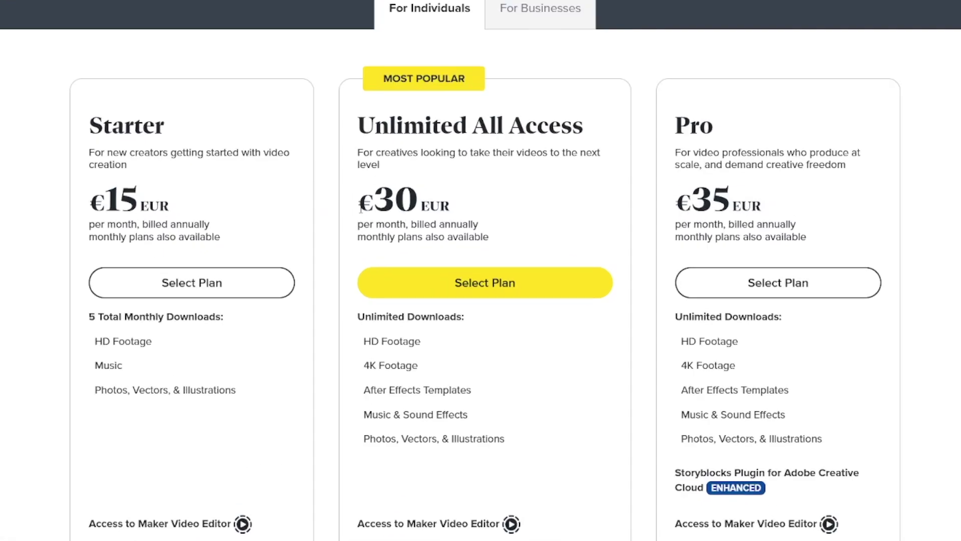
drag(390, 243, 457, 252)
click(456, 213)
drag(362, 114, 596, 136)
click(597, 135)
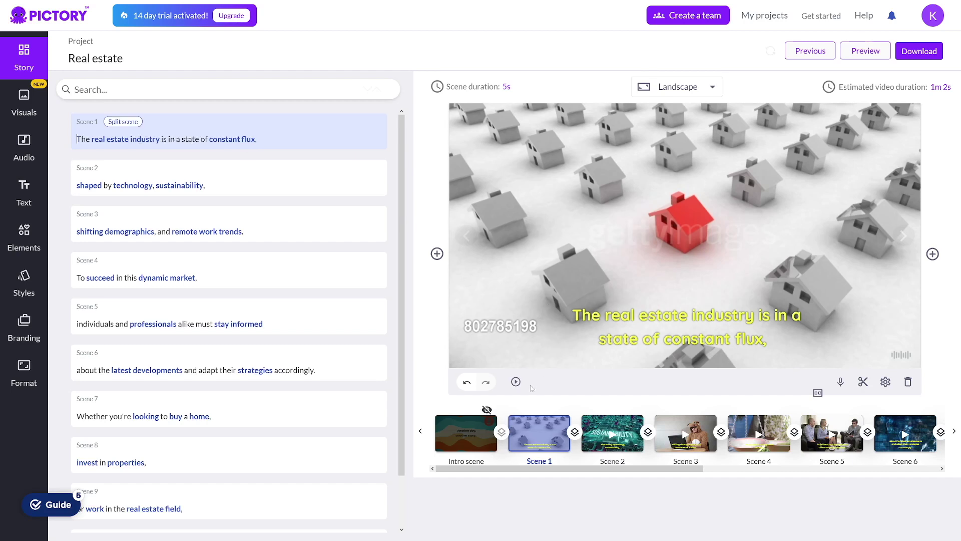
click(517, 382)
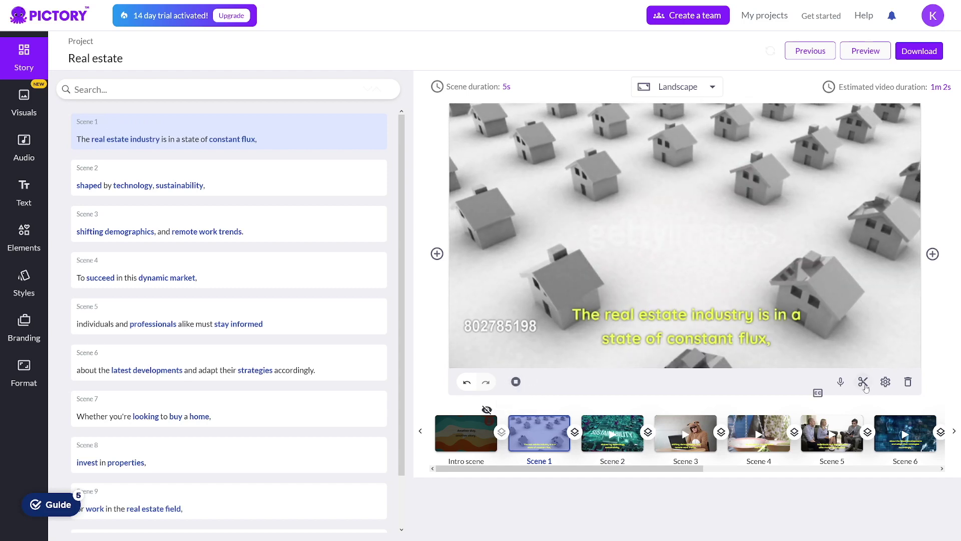
click(841, 382)
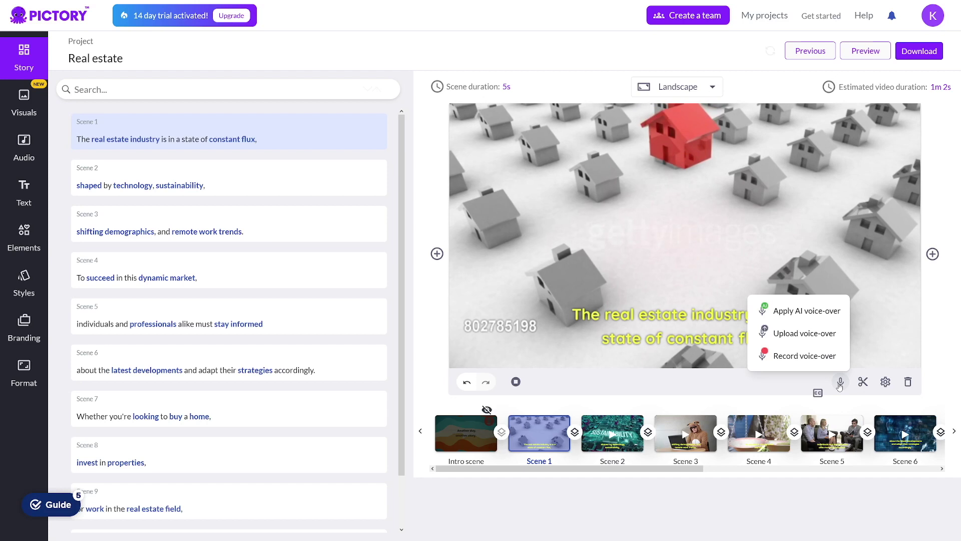
click(886, 381)
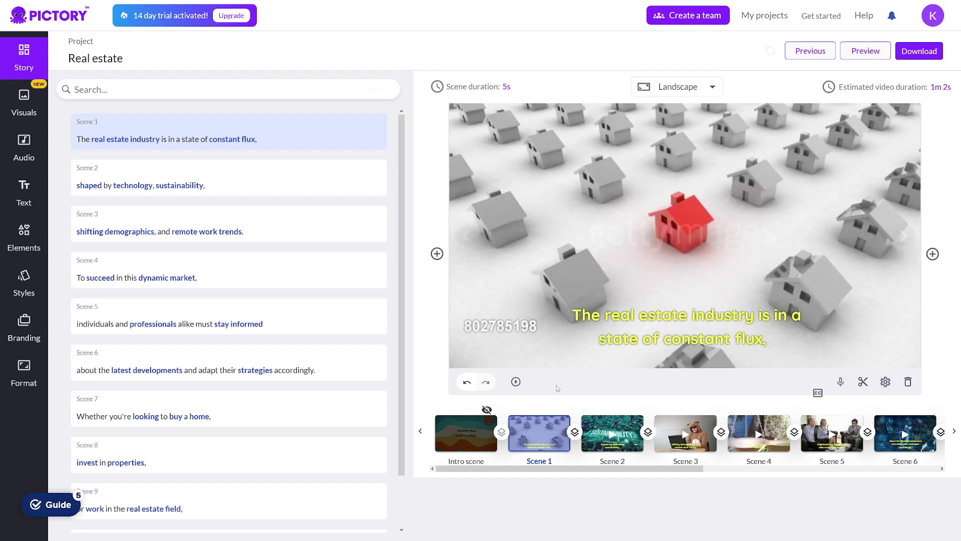
click(517, 382)
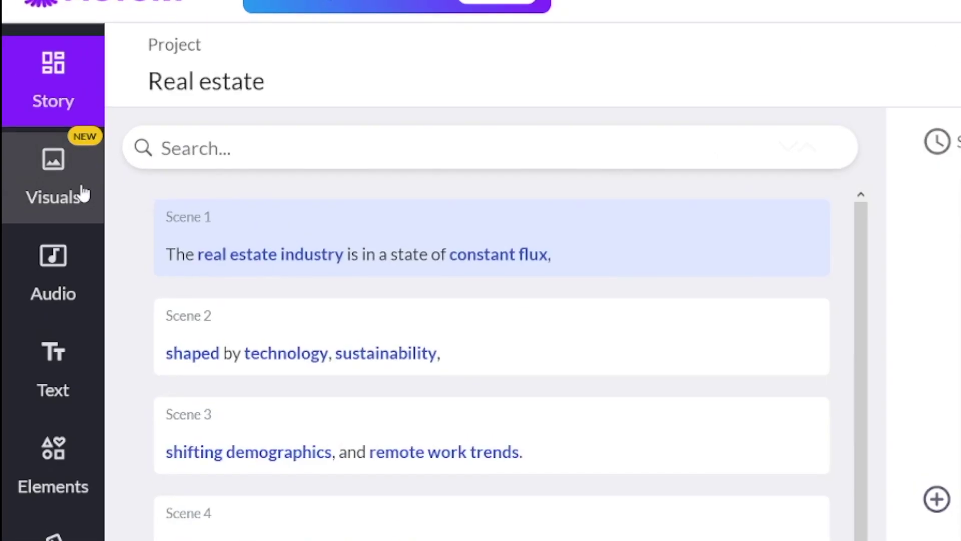
- Search the visuals library for 'real estate' and set the pink-house clip as Scene 1's visual
click(84, 194)
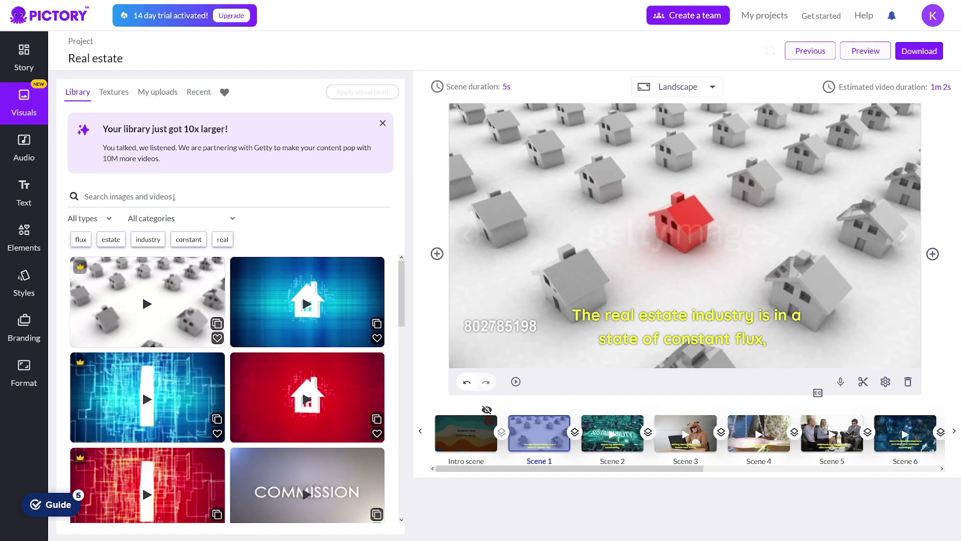
text(real est)
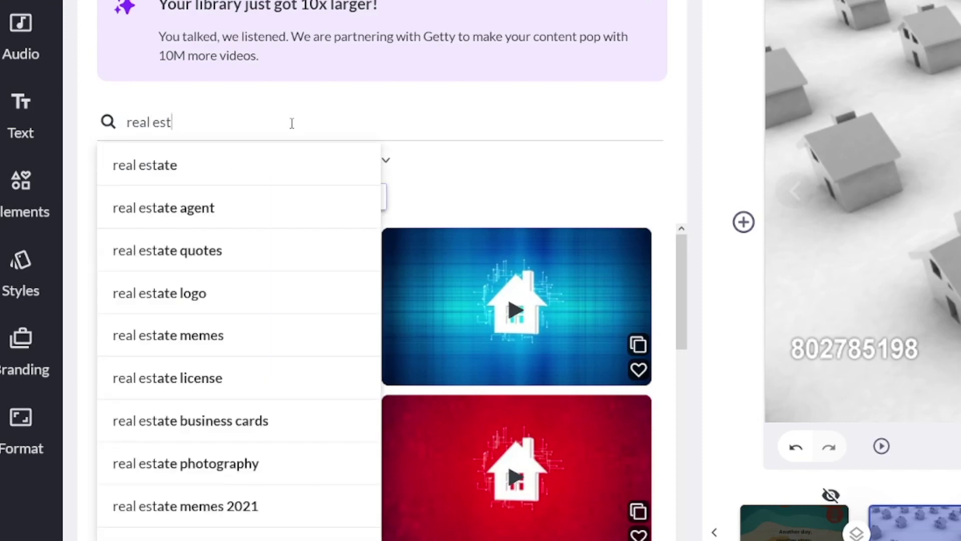
text(a)
click(194, 171)
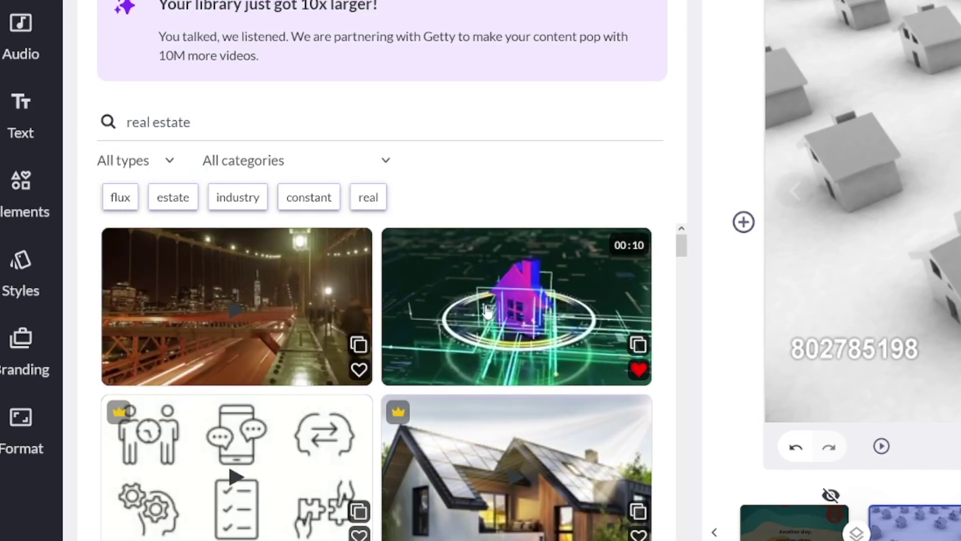
click(515, 305)
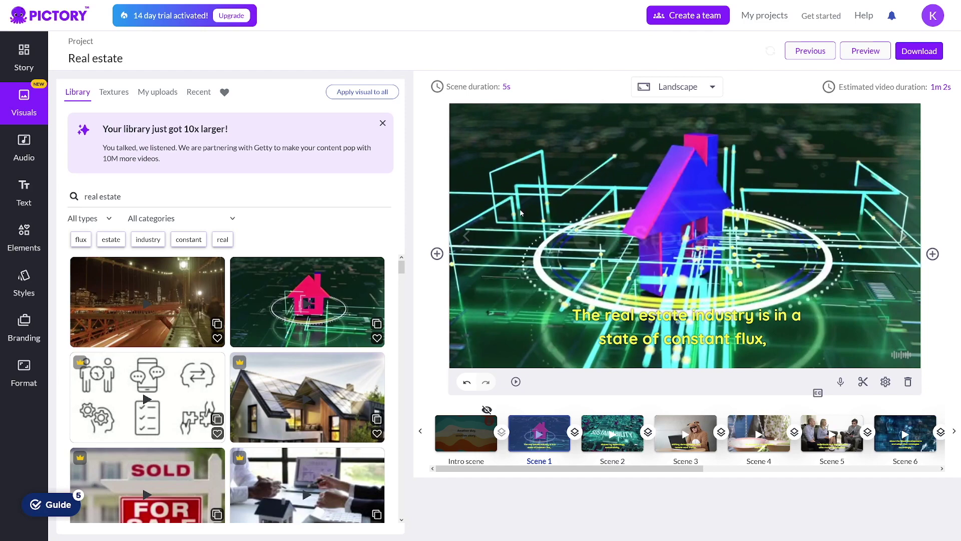
- Preview Scene 1, then apply a Smooth Left transition after Scene 2 on the timeline
click(29, 61)
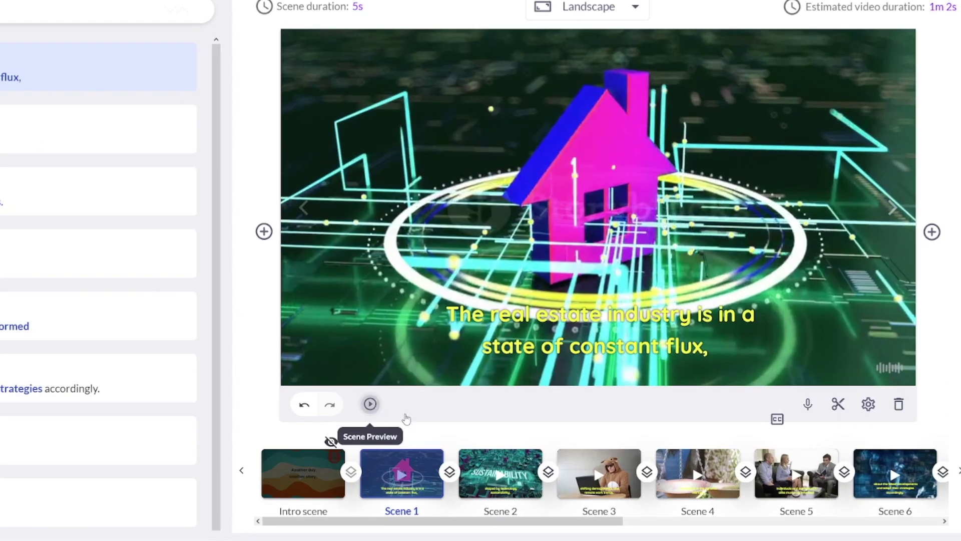
click(516, 381)
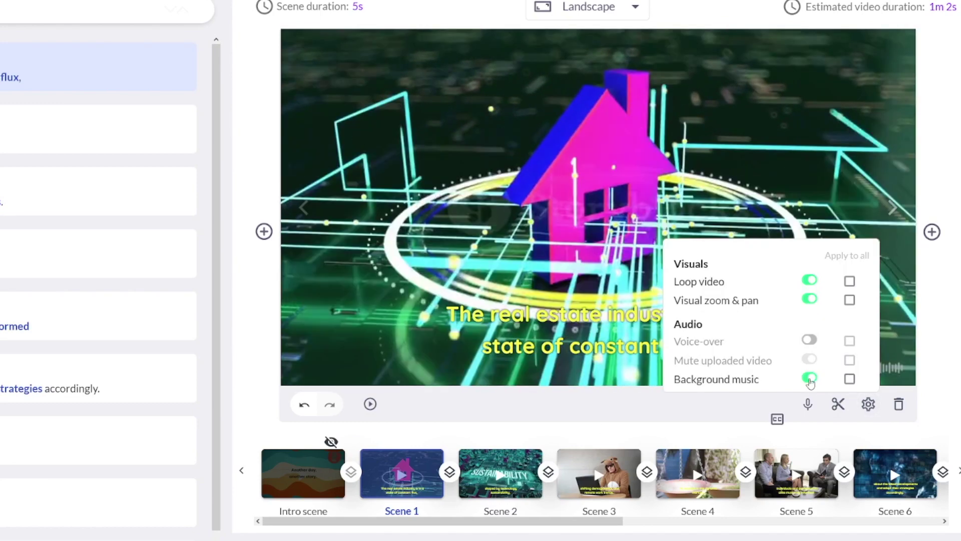
click(495, 472)
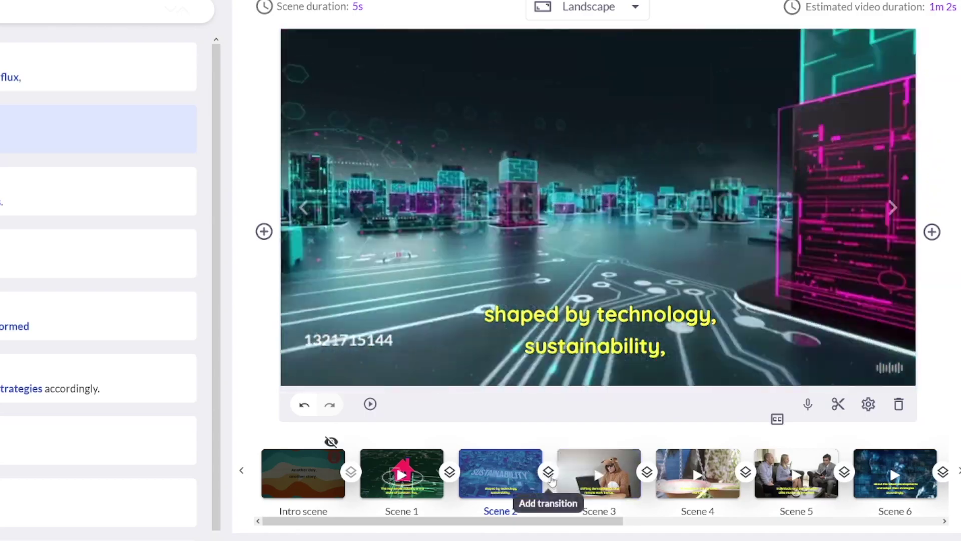
click(549, 473)
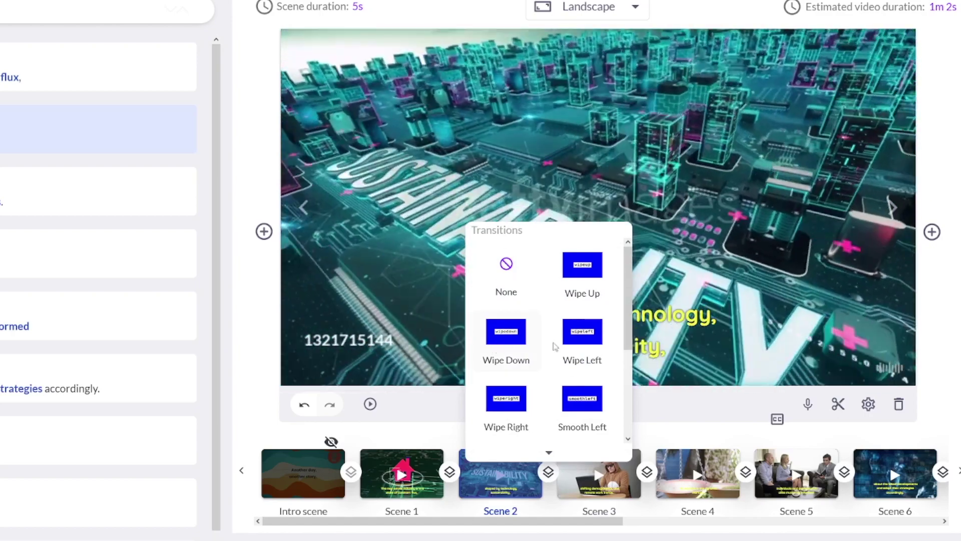
scroll(552, 387, down, 3)
scroll(551, 387, up, 2)
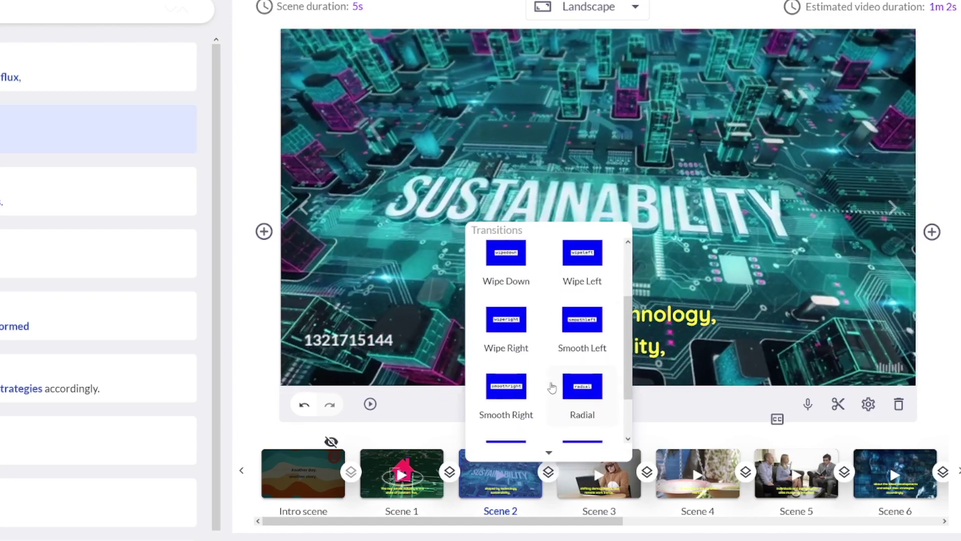
click(580, 331)
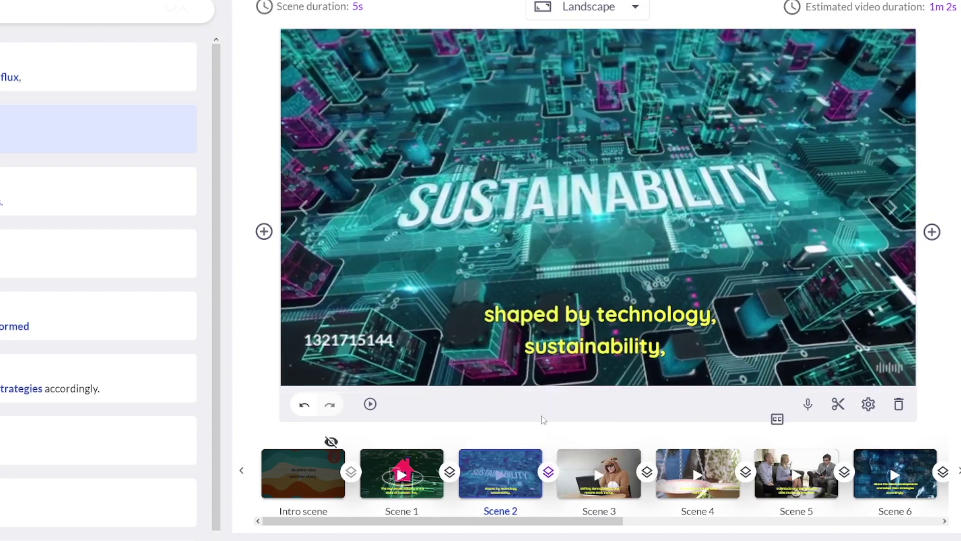
click(589, 483)
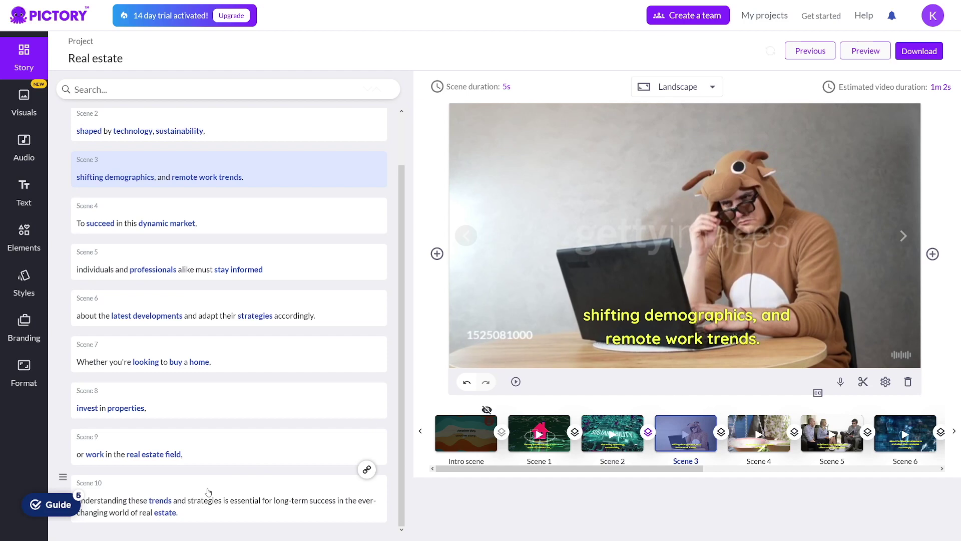
- Split Scene 10's text after 'strategies', moving 'is essential for long-term success…' to a new line
click(208, 492)
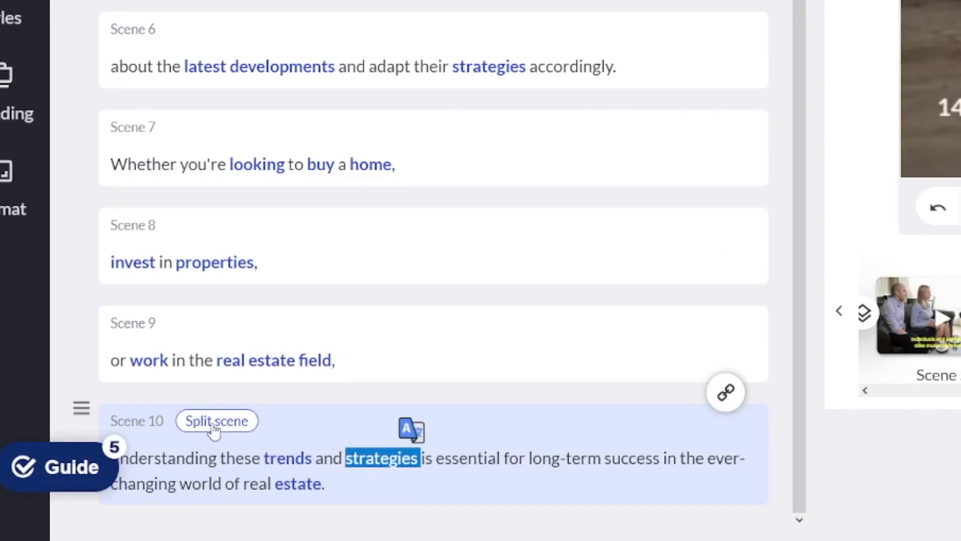
click(223, 430)
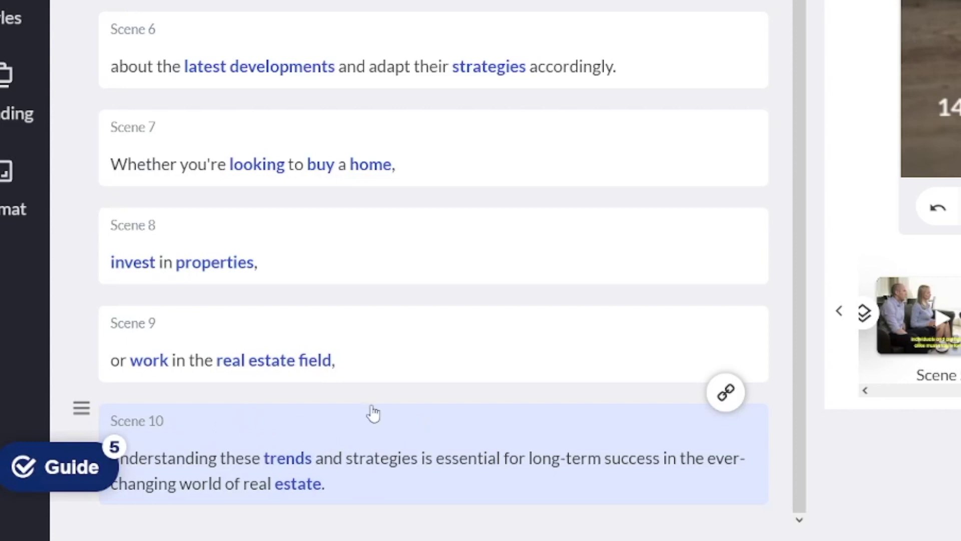
click(433, 458)
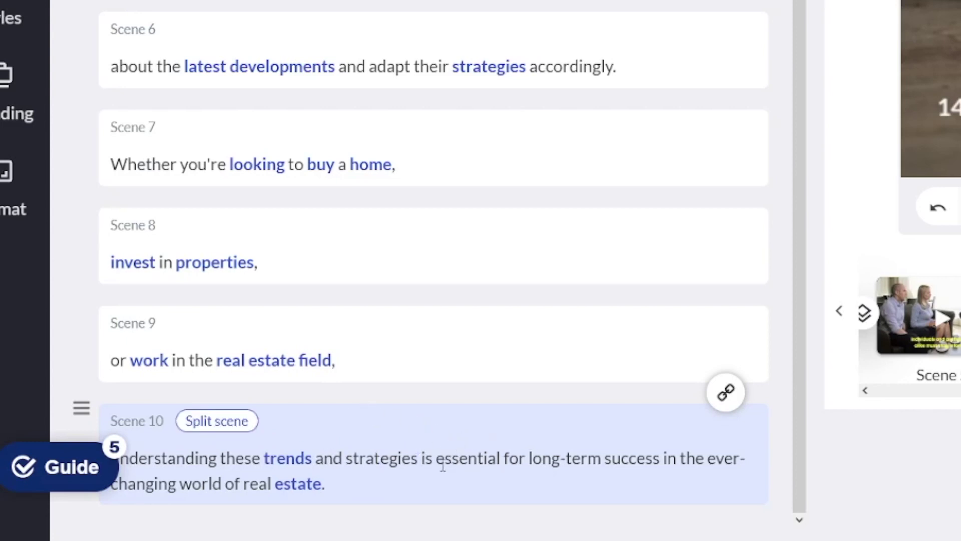
key(Return)
key(Return)
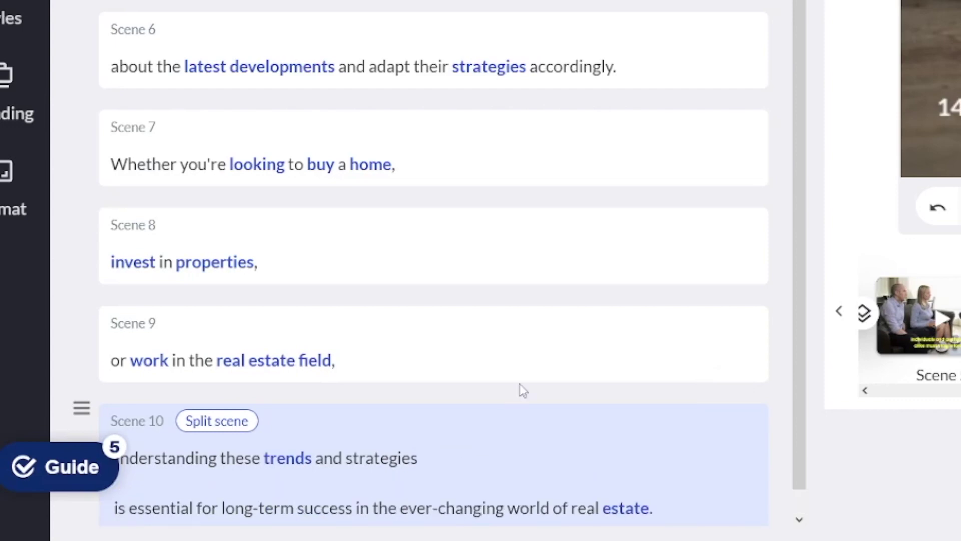
scroll(611, 176, up, 1)
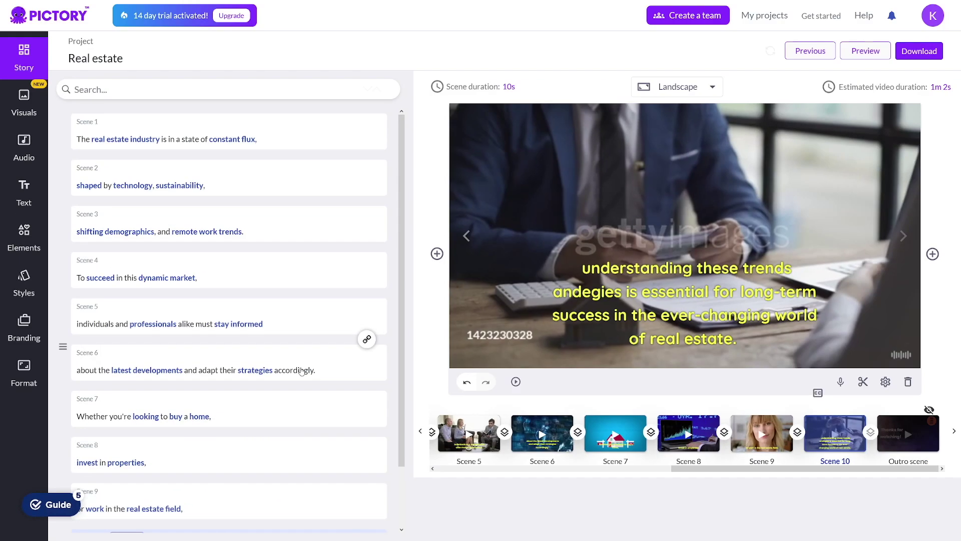
- Show the Apply AI, Upload and Record voice-over options for Scene 10
click(841, 383)
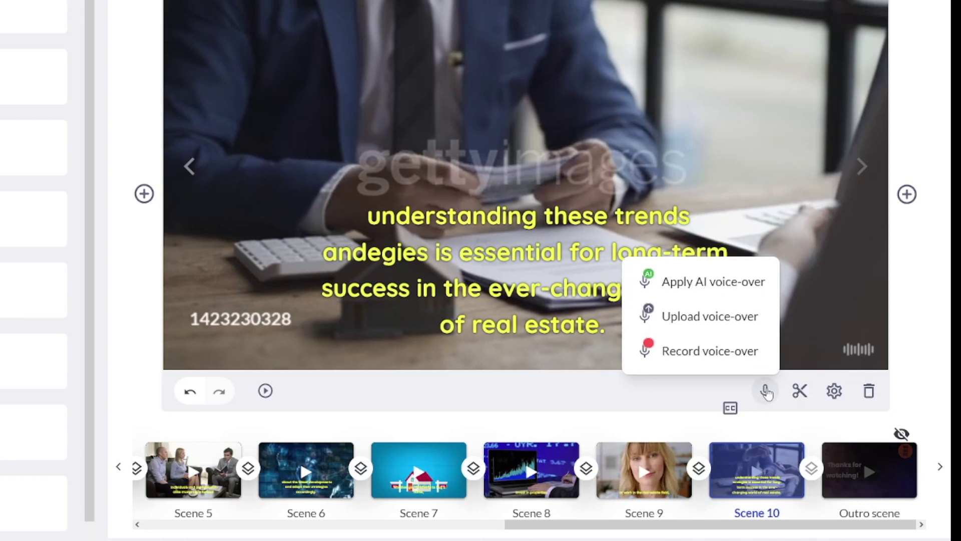